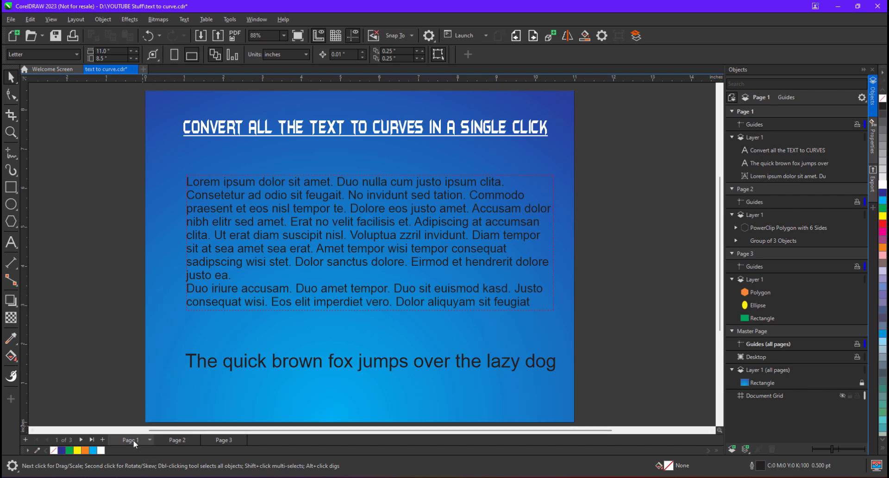
- Examine the text and objects on each of the three pages
click(281, 229)
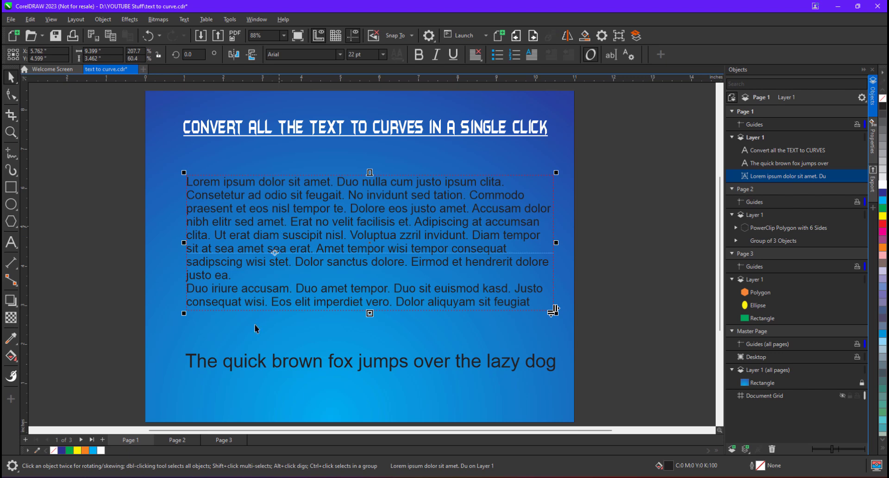
key(Escape)
click(227, 368)
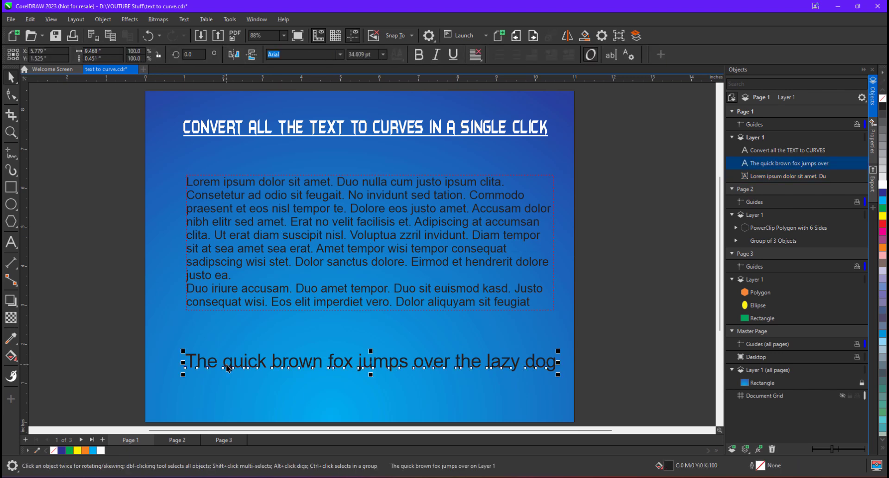
click(177, 439)
click(259, 214)
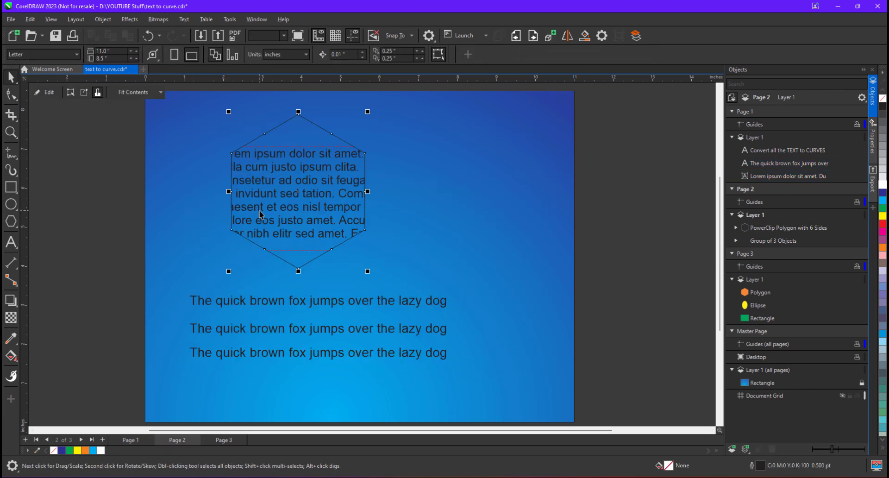
click(243, 301)
right_click(243, 301)
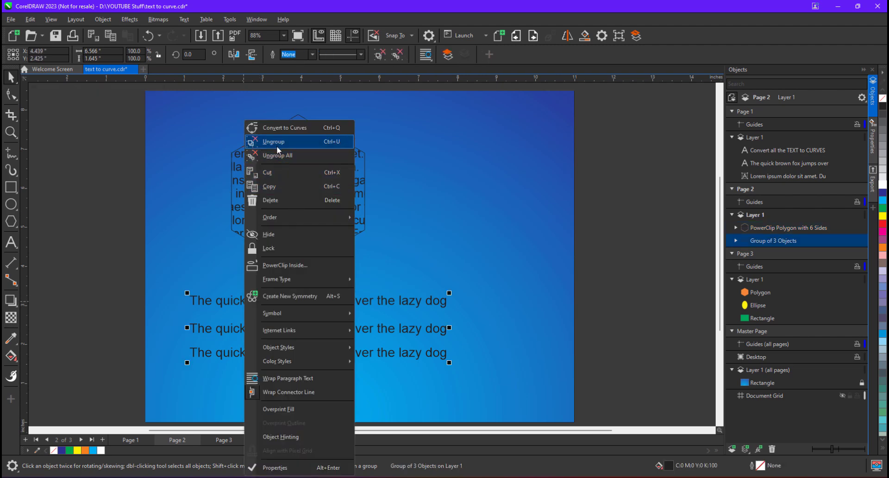
click(196, 284)
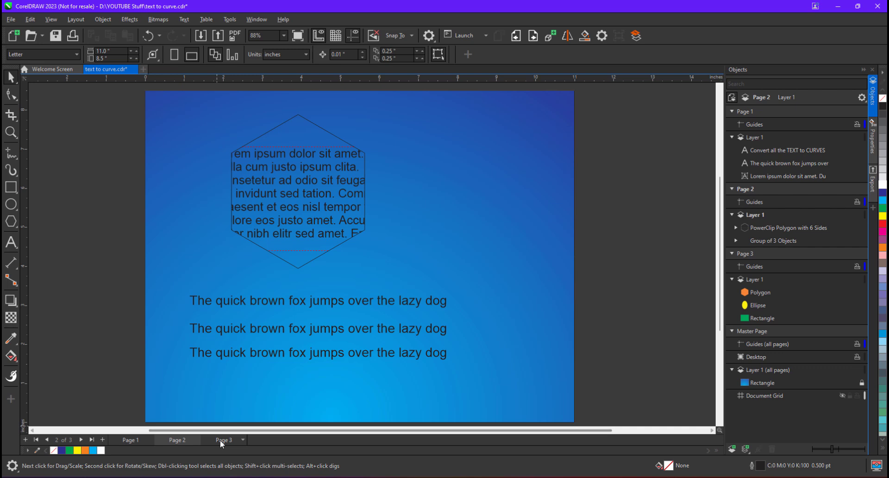
click(220, 439)
click(253, 285)
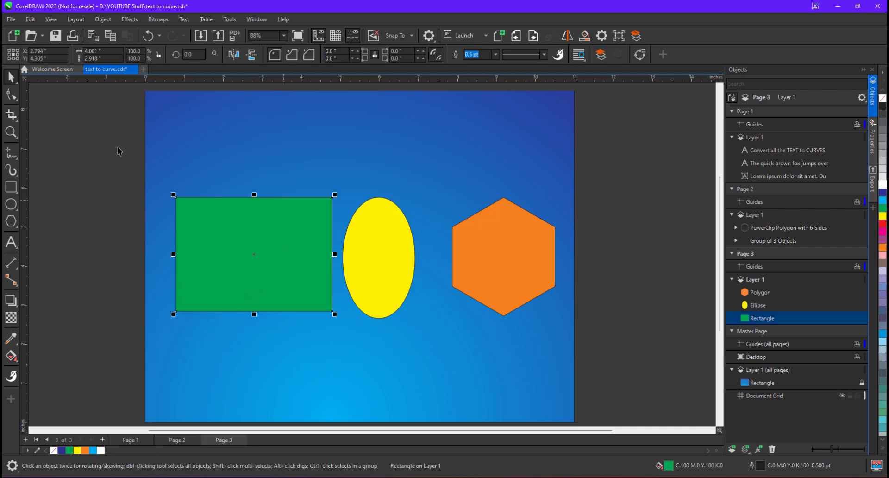
- Round the corners of the green rectangle on page 3 with the Shape tool
click(11, 95)
mouse_move(175, 198)
mouse_down()
mouse_move(200, 198)
mouse_move(187, 197)
mouse_up()
click(11, 79)
- On page 1, open the Run Script dialog and choose the ConvertAllToCurves macro project
click(130, 440)
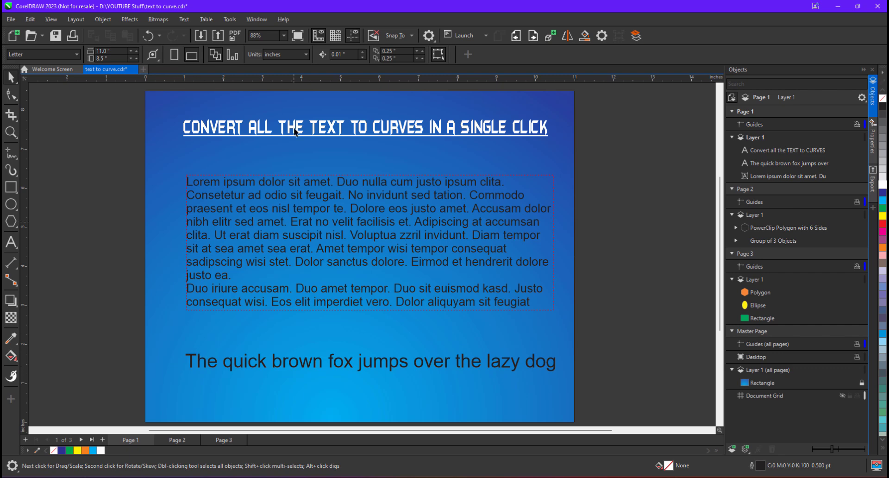
click(226, 19)
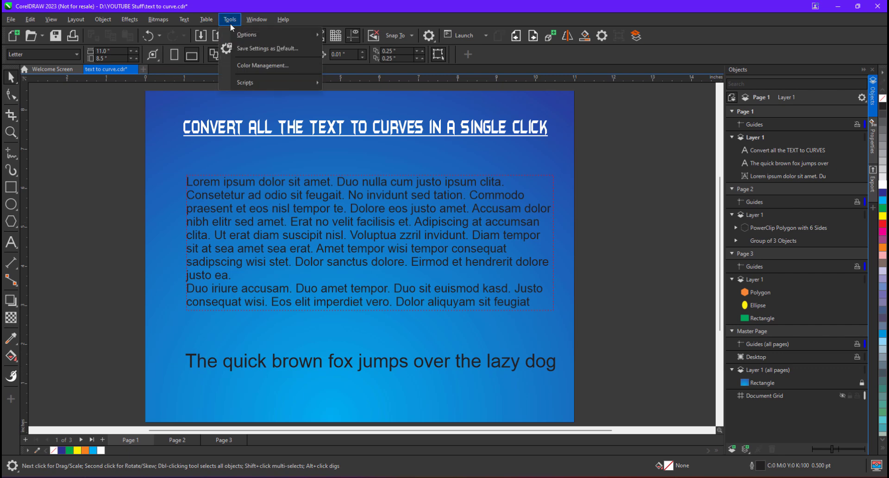
mouse_move(246, 82)
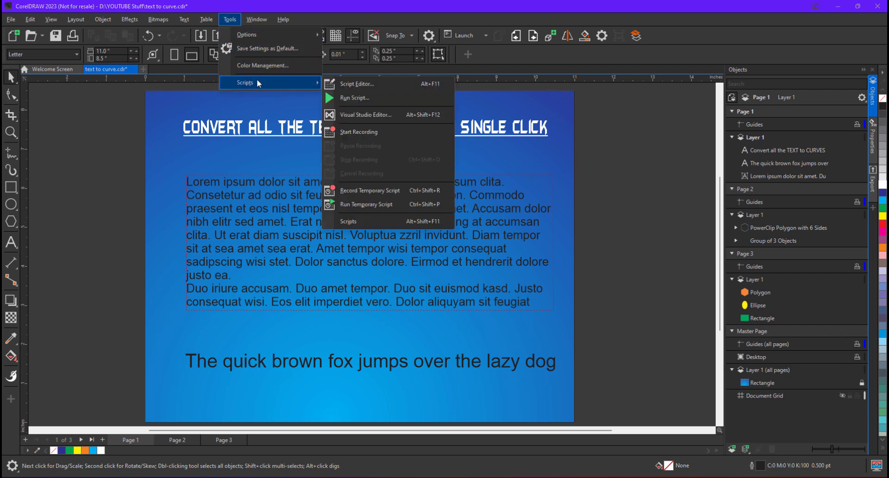
click(379, 97)
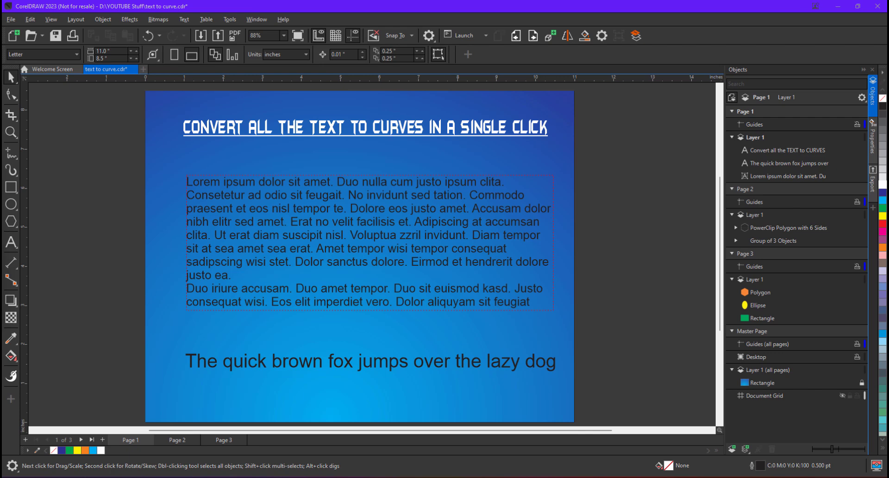
drag(189, 169, 544, 149)
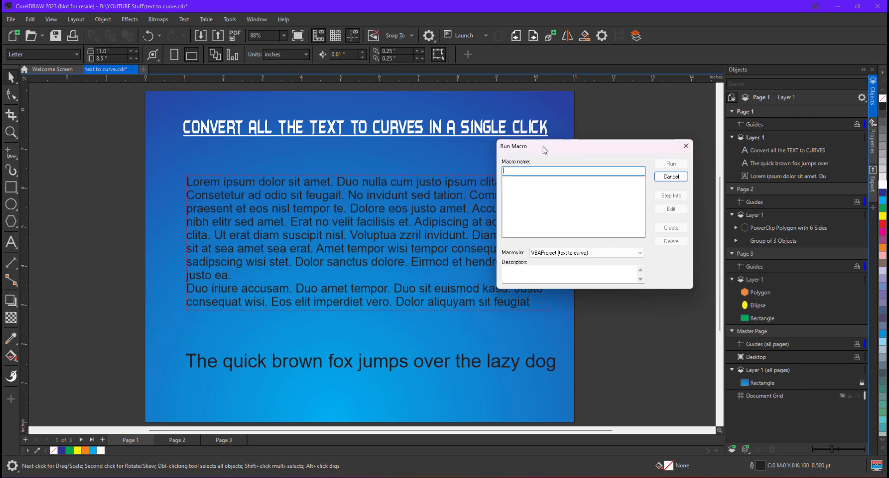
click(576, 253)
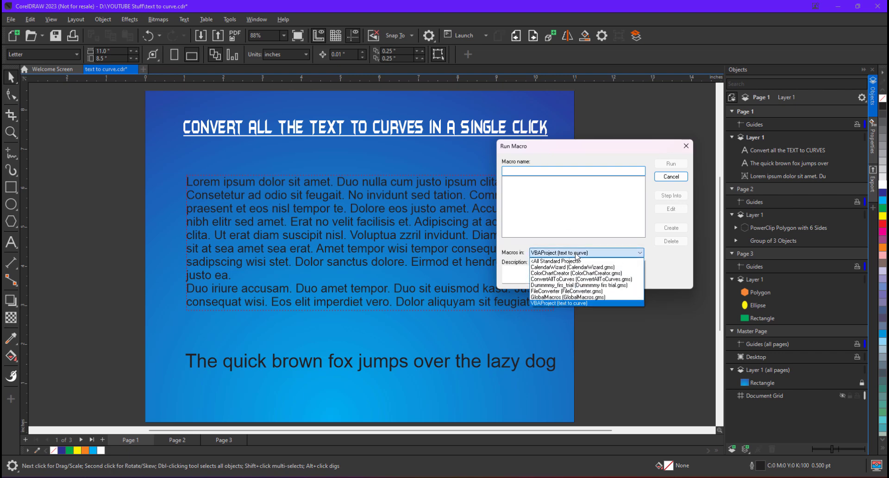
click(550, 279)
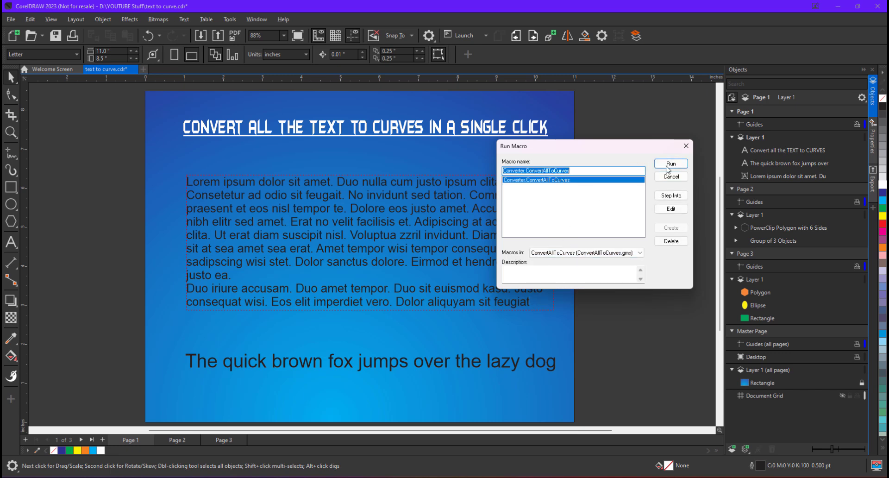
- Run the ConvertAllToCurves macro and set its levels option to Groups & PowerClips
click(668, 165)
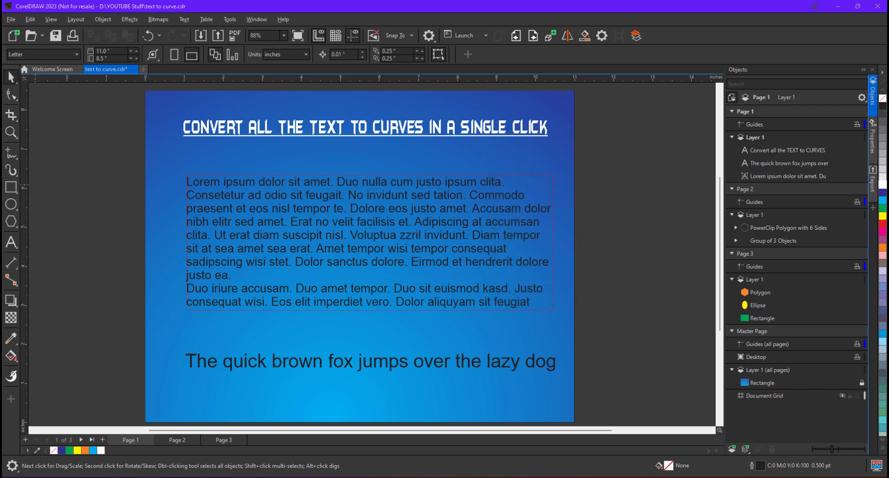
drag(202, 175, 123, 154)
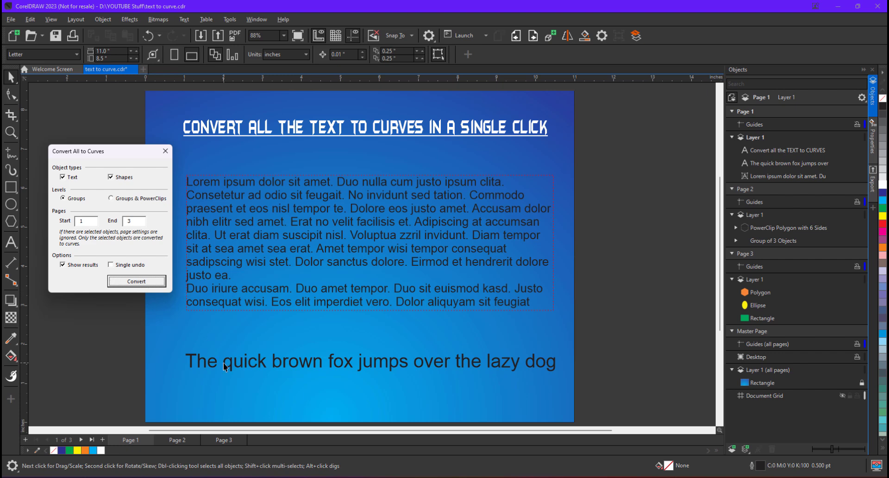
click(111, 198)
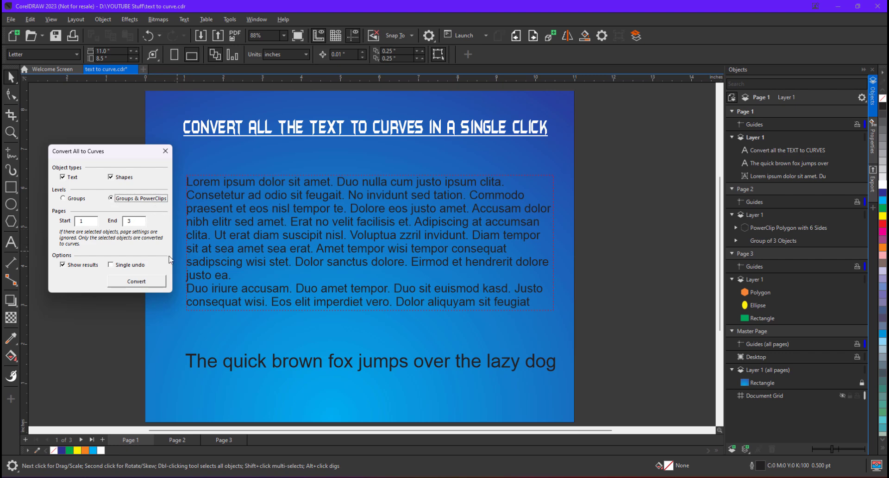
- Edit the page 1 text: delete a few words from the paragraph and insert a "v" into "quick"
click(11, 242)
drag(232, 232, 287, 237)
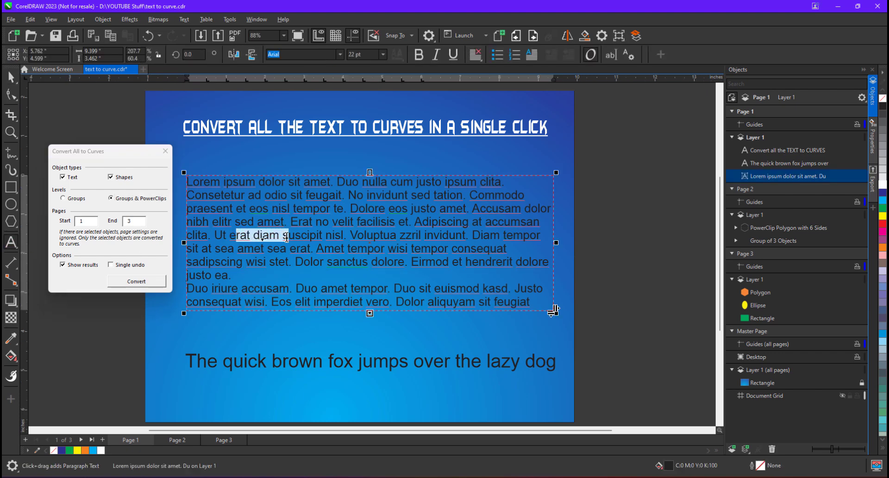
key(Delete)
click(264, 363)
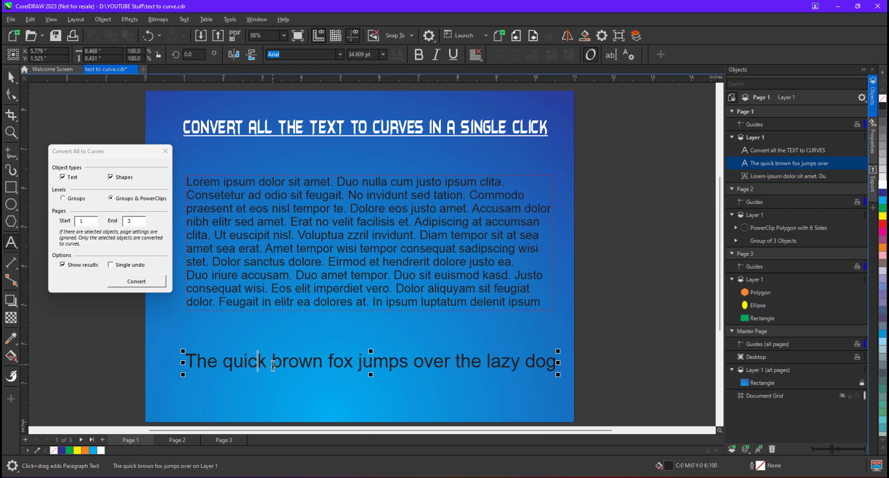
text(v)
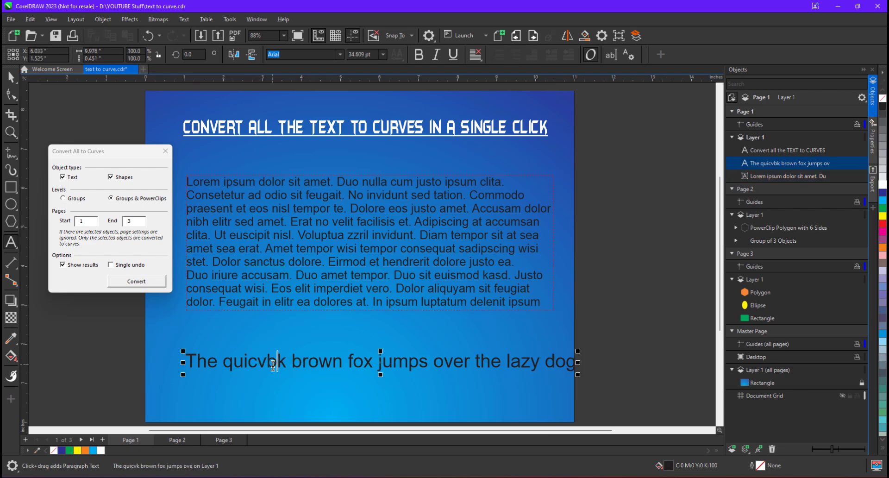
- On page 2, ungroup the group of three "quick brown fox" text lines
click(175, 439)
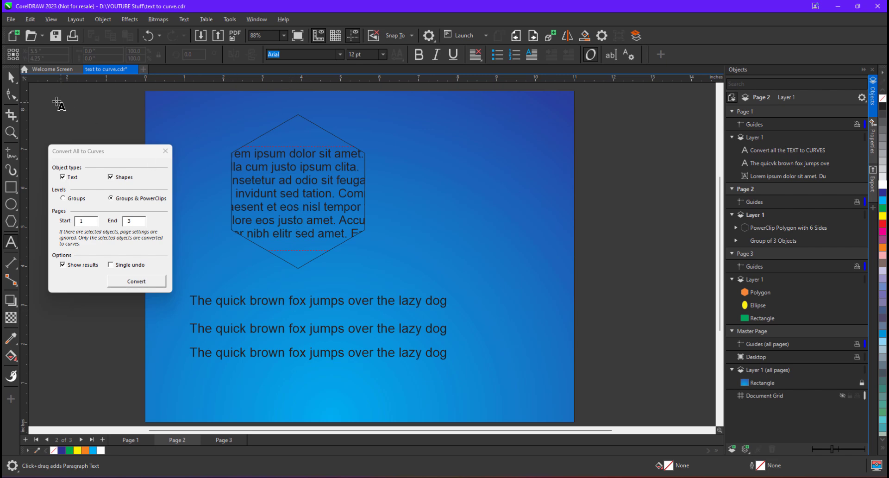
click(11, 76)
click(278, 304)
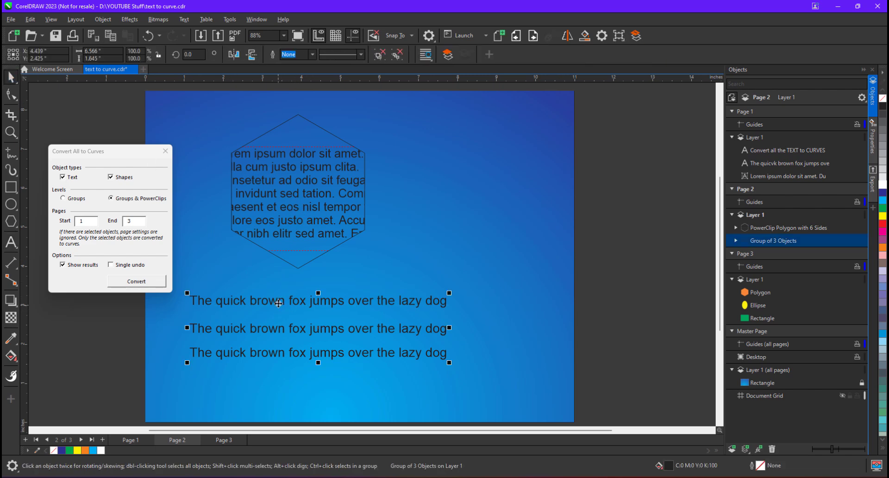
right_click(278, 303)
click(326, 145)
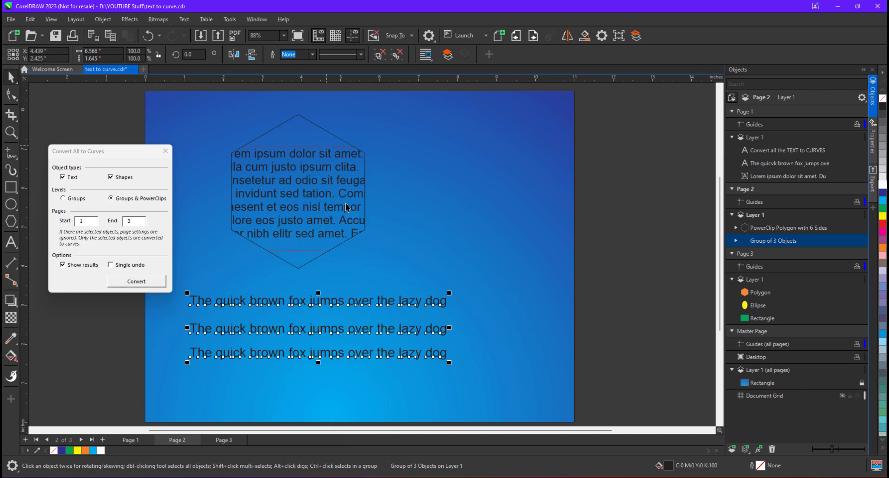
- Append "!!!" to the end of the first "quick brown fox" line
click(371, 302)
click(12, 241)
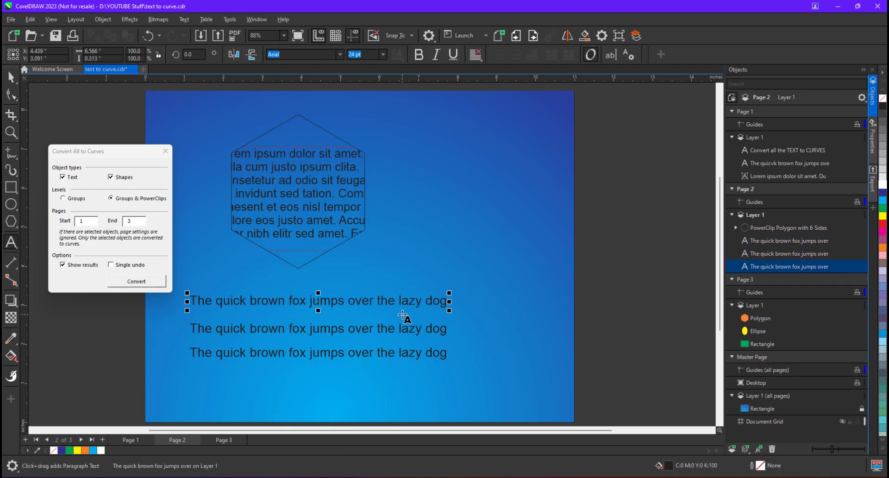
key(Right)
key(Right)
key(Right)
key(Right)
key(Right)
key(Right)
key(Right)
key(Right)
key(Right)
key(Right)
key(Right)
key(Right)
key(Right)
key(Right)
key(Right)
text(!!!)
key(ctrl+space)
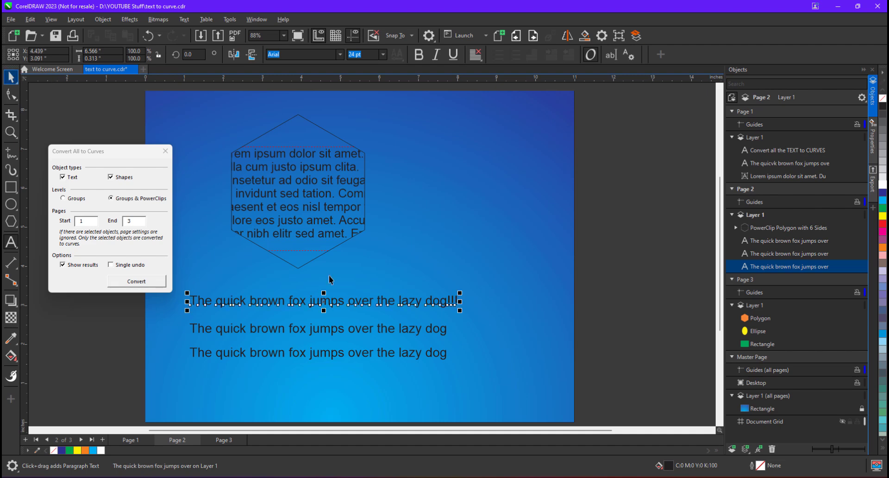
- Select the three text lines and group them again
click(561, 292)
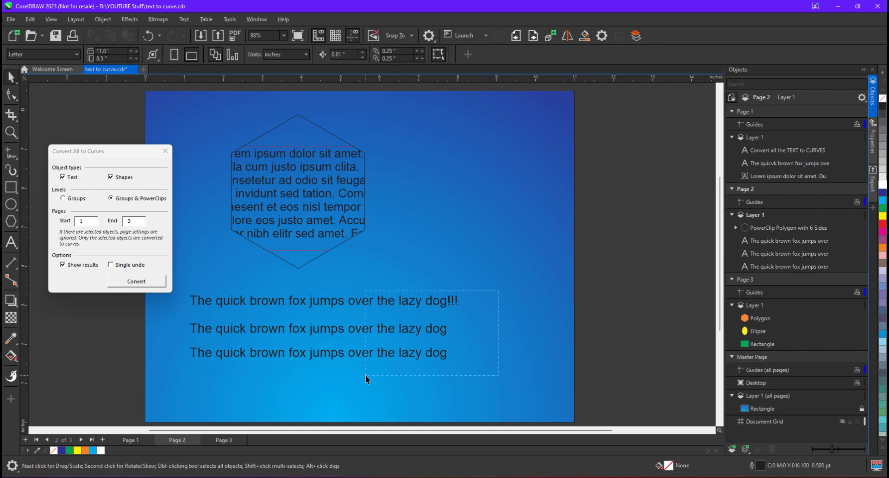
drag(365, 375, 366, 376)
right_click(397, 303)
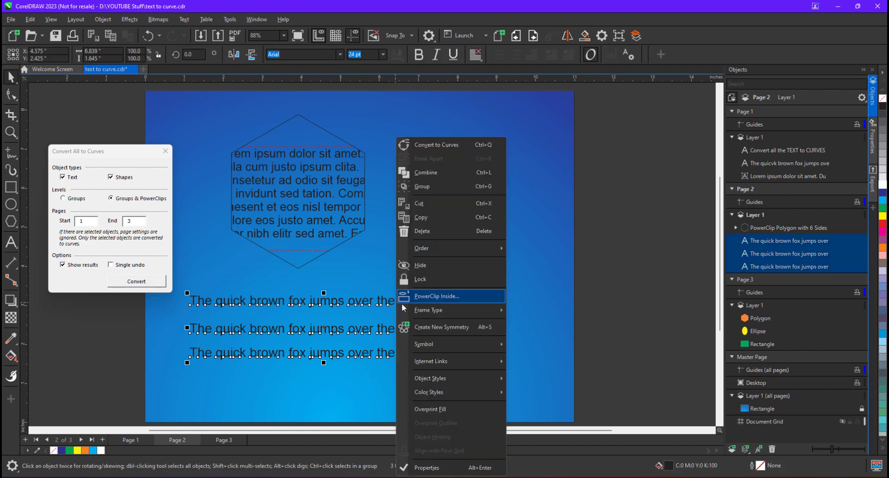
click(426, 186)
- Edit the hexagon PowerClip's contents, stretching the paragraph text frame upward, then finish editing
click(334, 200)
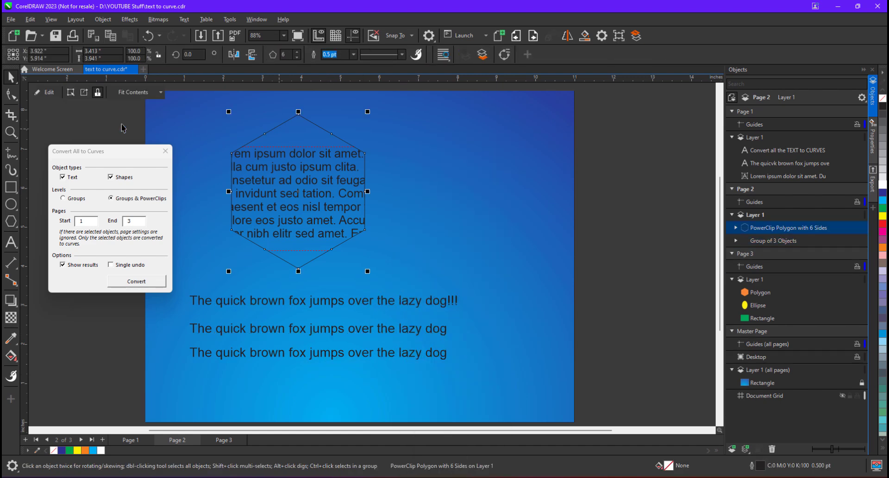
click(47, 92)
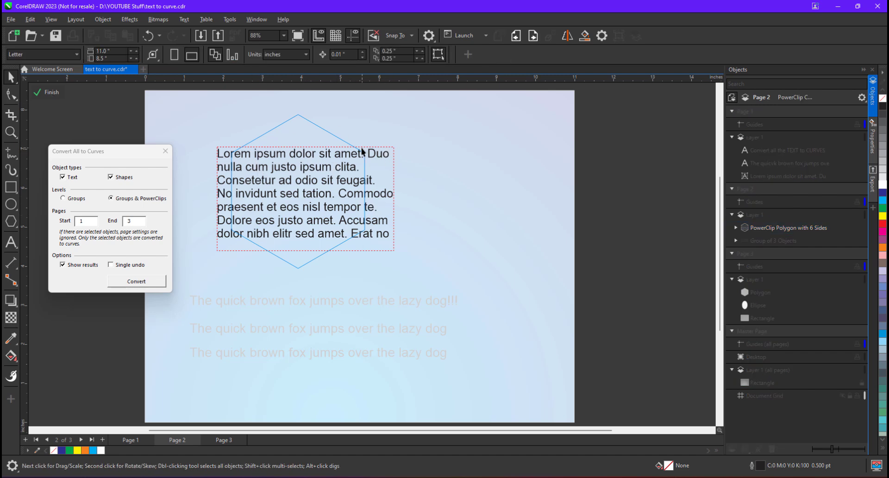
click(332, 153)
drag(305, 147, 304, 120)
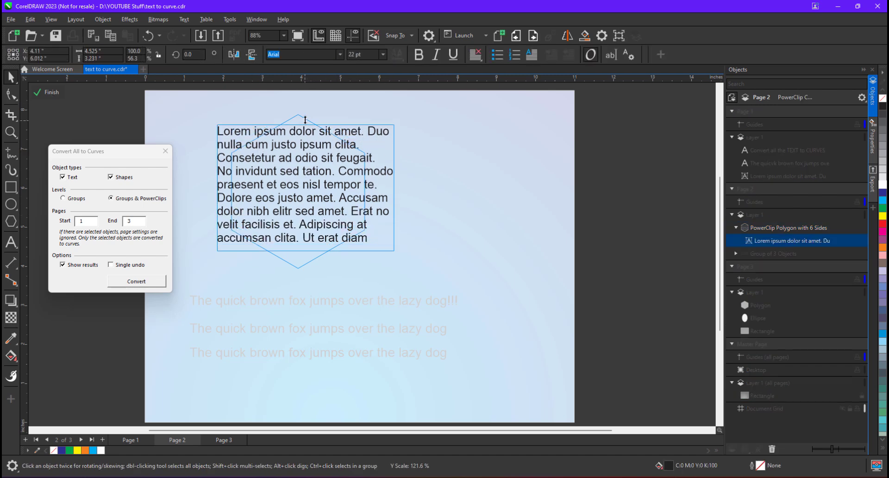
click(46, 92)
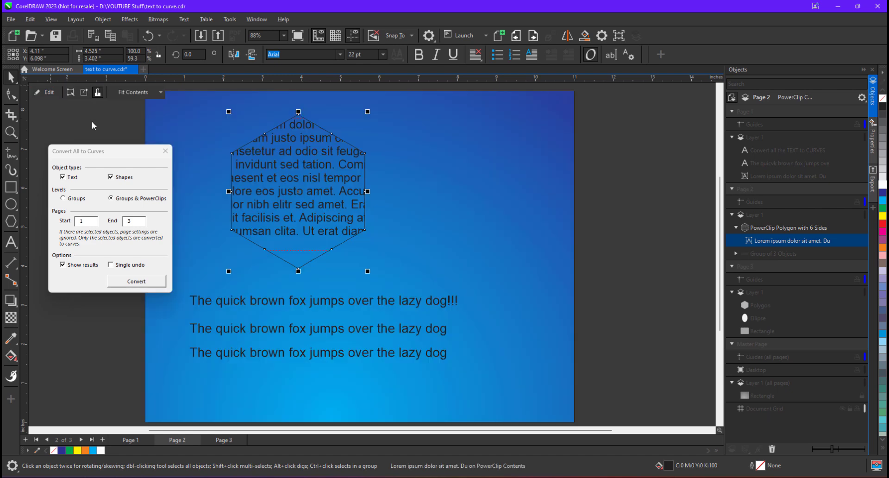
click(469, 193)
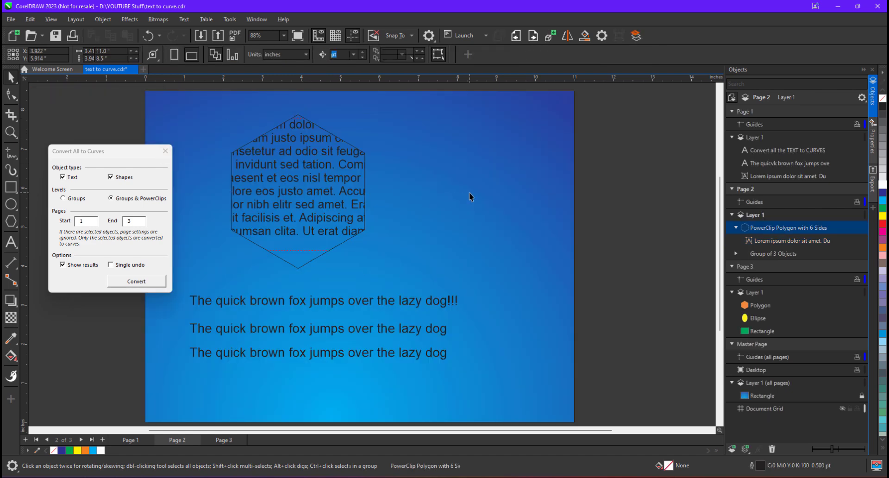
- Convert all text and shapes on pages 1 to 3 to curves, confirm, and return to page 1
click(224, 440)
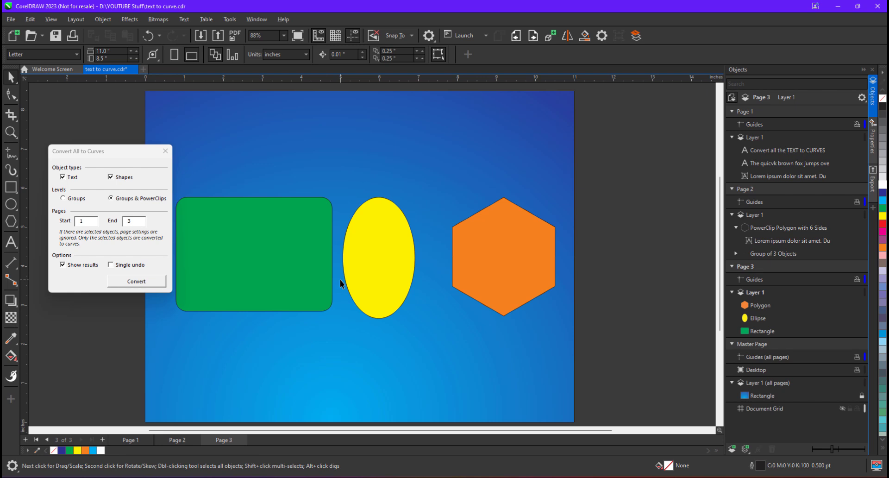
click(133, 284)
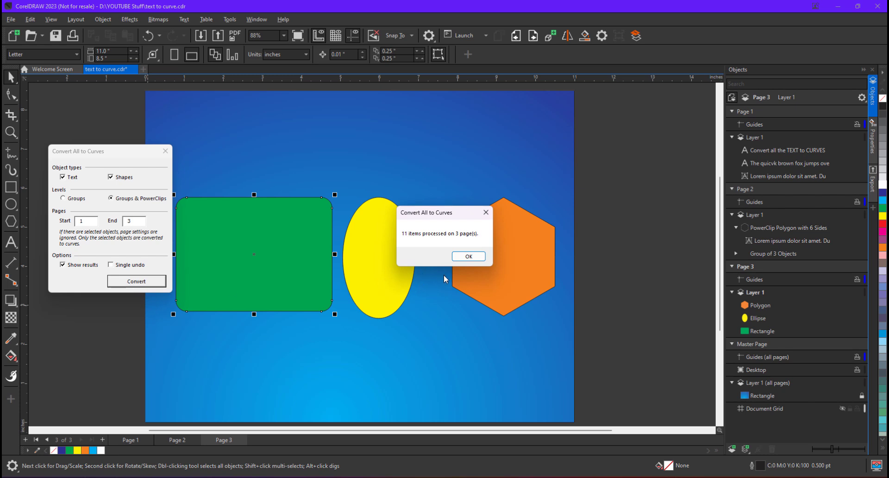
click(471, 258)
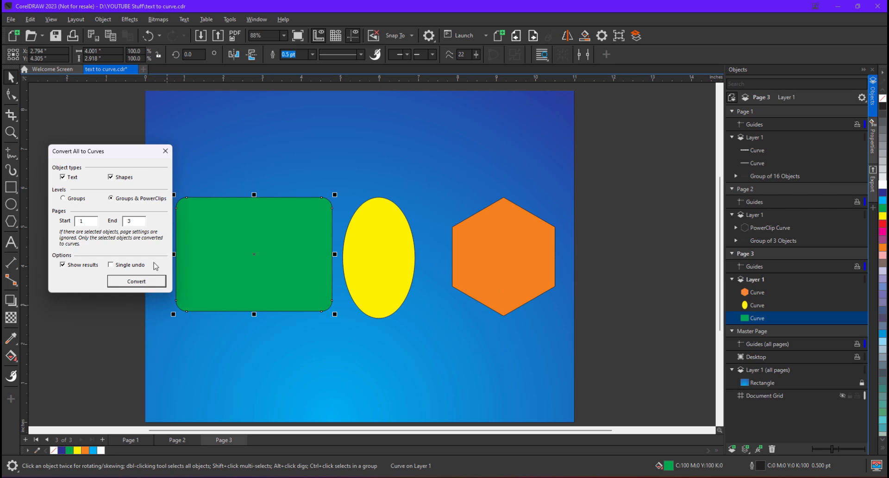
click(135, 440)
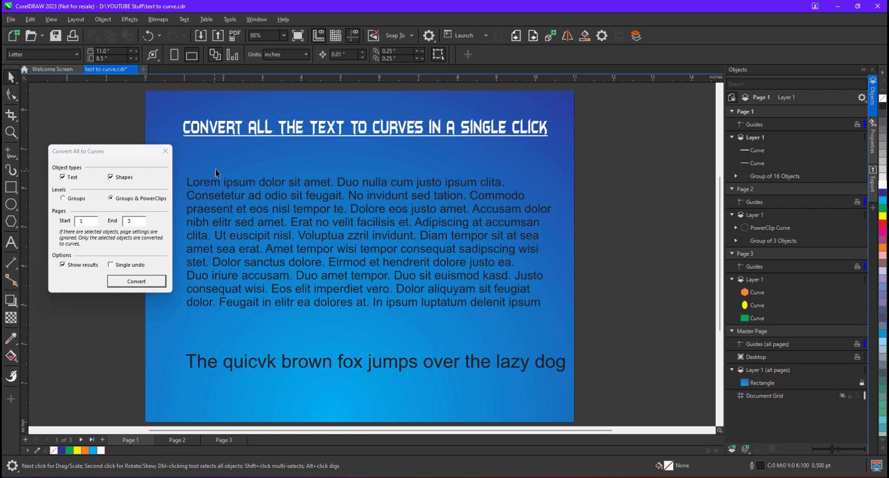
- Inspect the page 1 fox line, paragraph and headline with the Shape tool to check whether they are curves
click(243, 366)
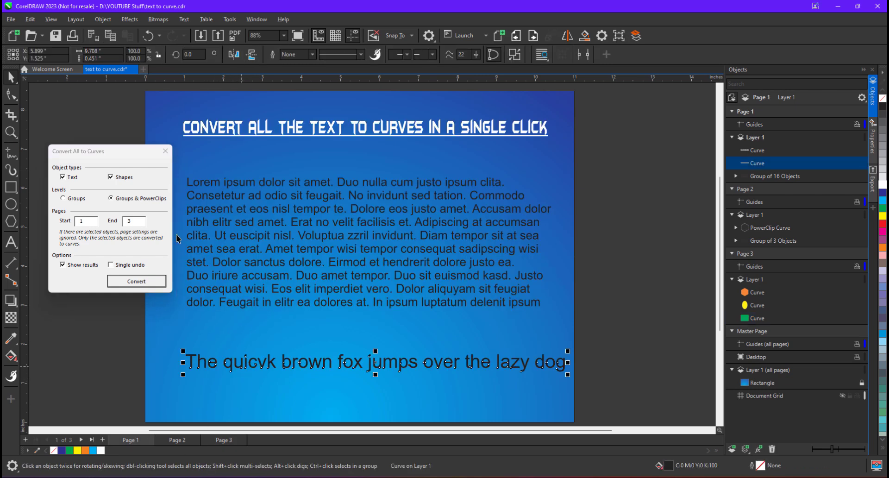
click(12, 95)
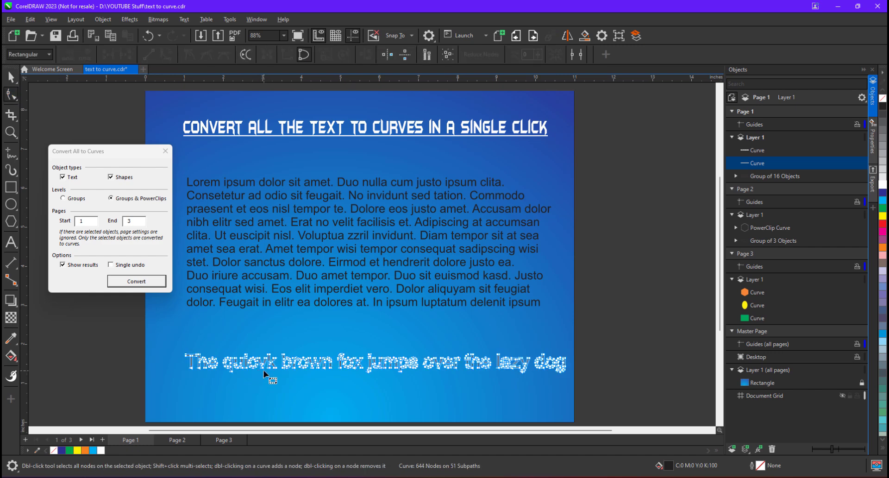
click(240, 224)
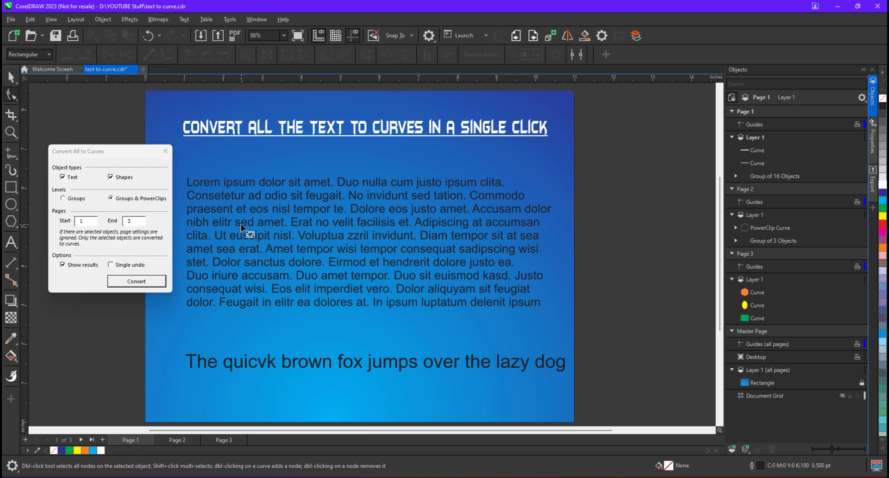
click(256, 131)
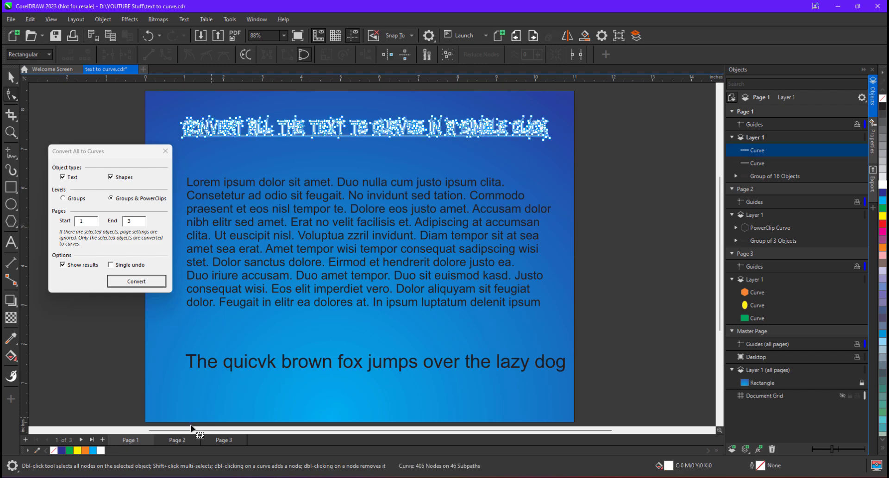
- On page 2, probe the fox text lines with the Text tool and inspect the hexagon PowerClip's contents, then finish editing
click(181, 440)
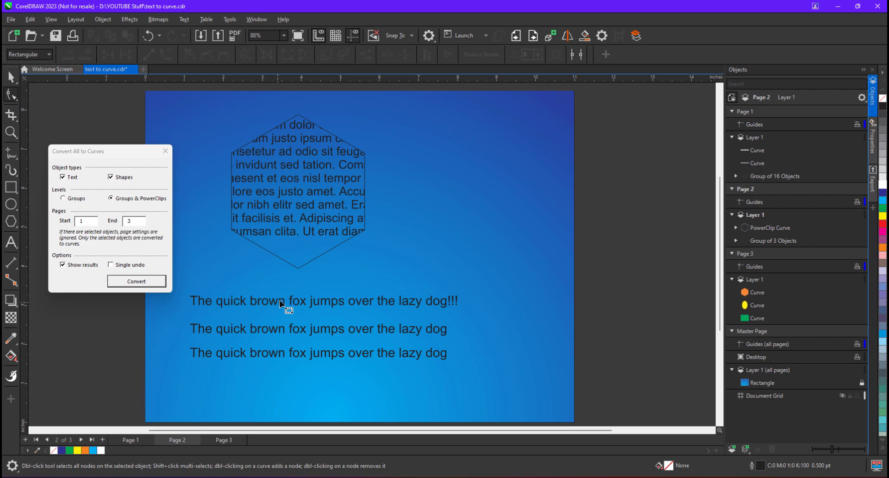
click(11, 242)
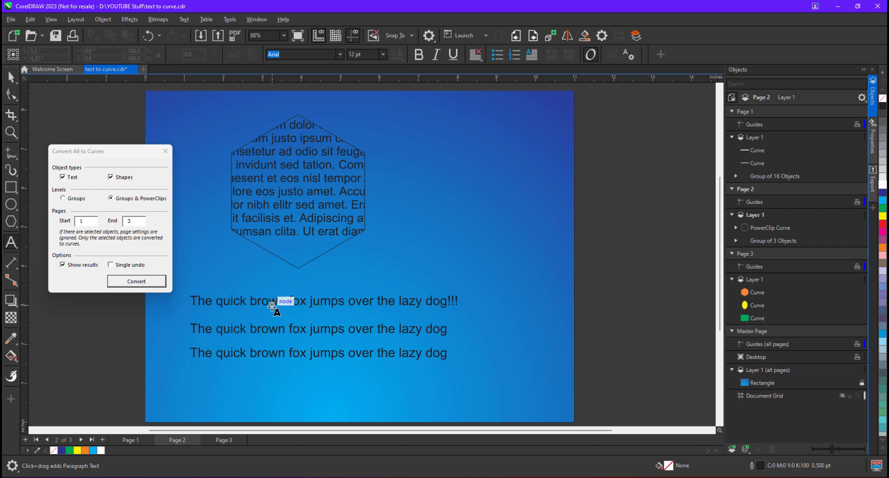
click(272, 307)
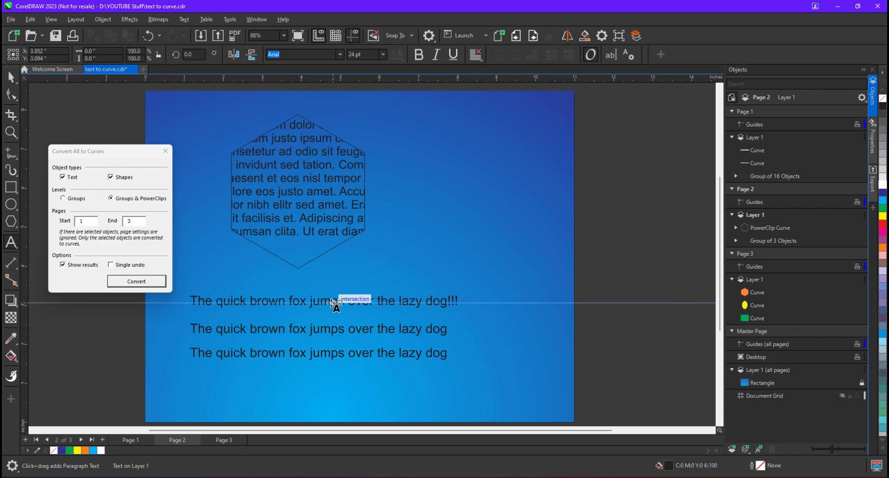
click(15, 79)
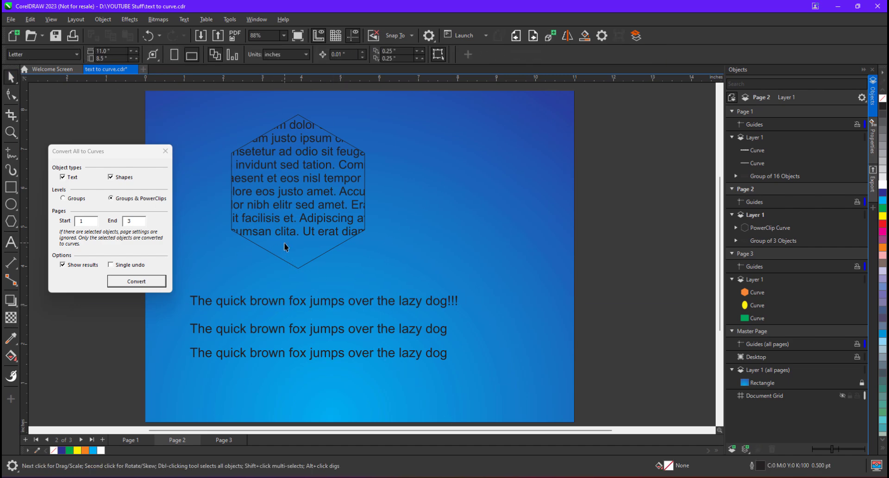
click(291, 229)
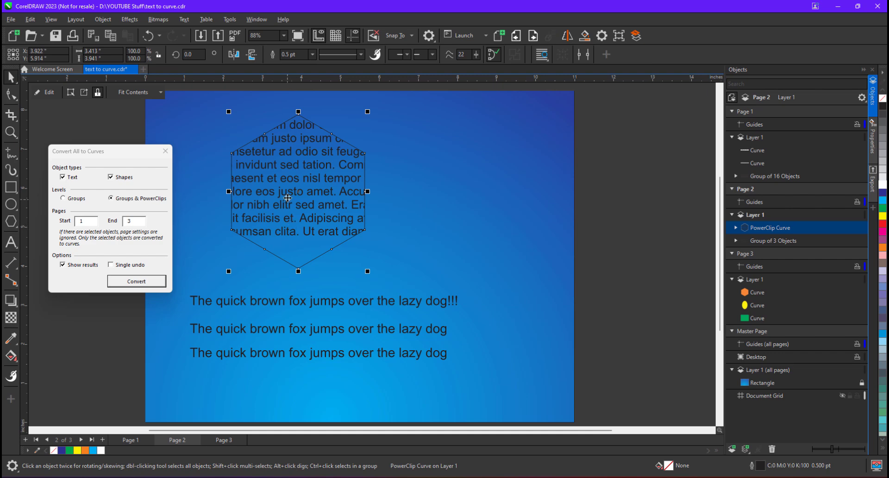
click(49, 93)
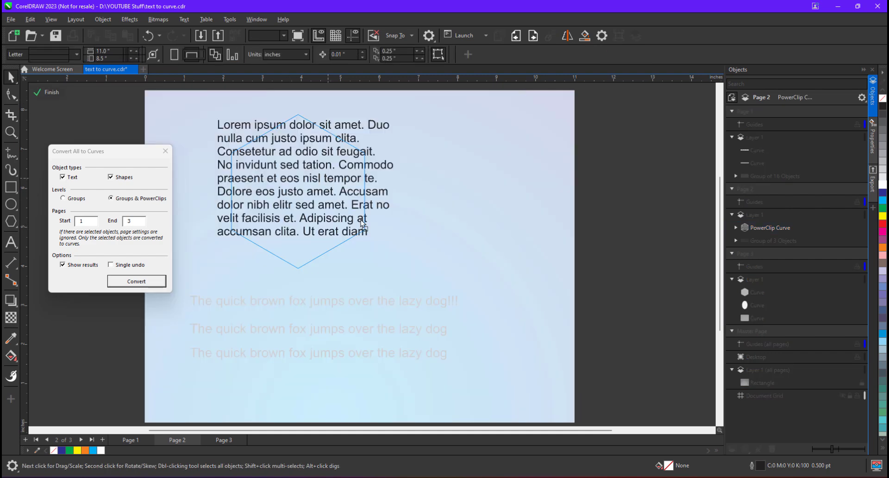
click(11, 95)
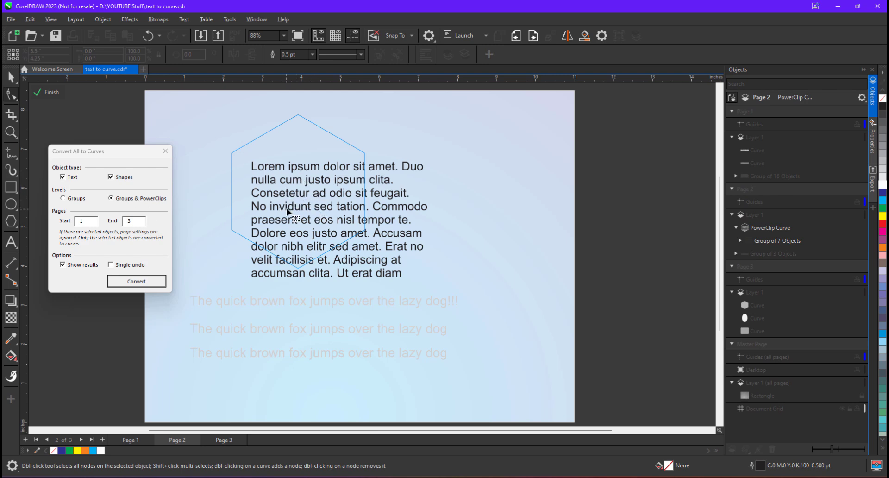
click(47, 93)
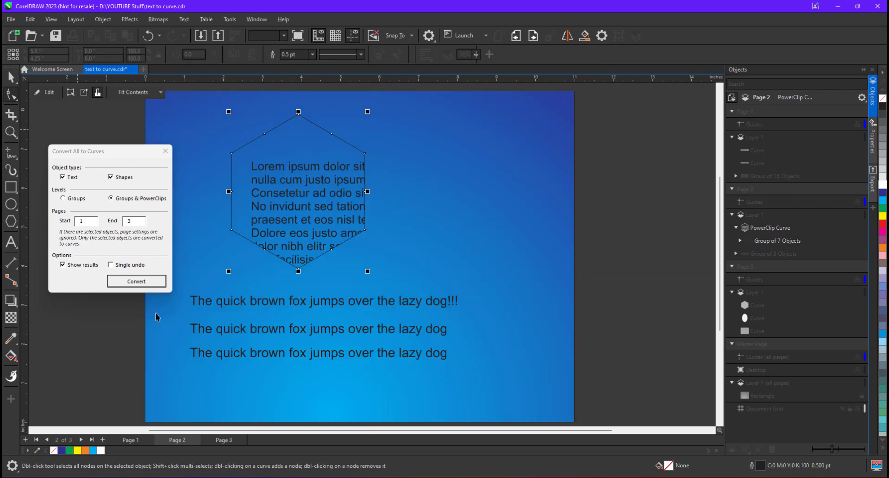
- On page 3, drag the top nodes of the green rectangle and the yellow ellipse upward with the Shape tool
click(218, 440)
key(space)
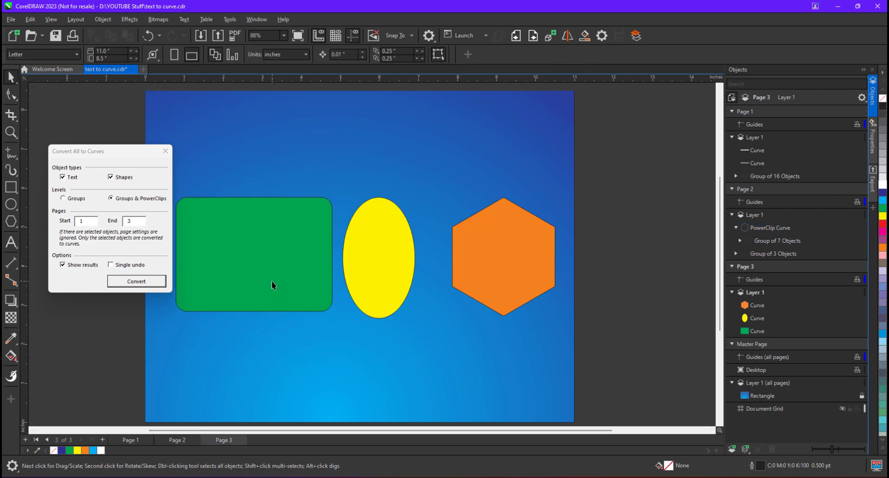
click(273, 282)
key(F10)
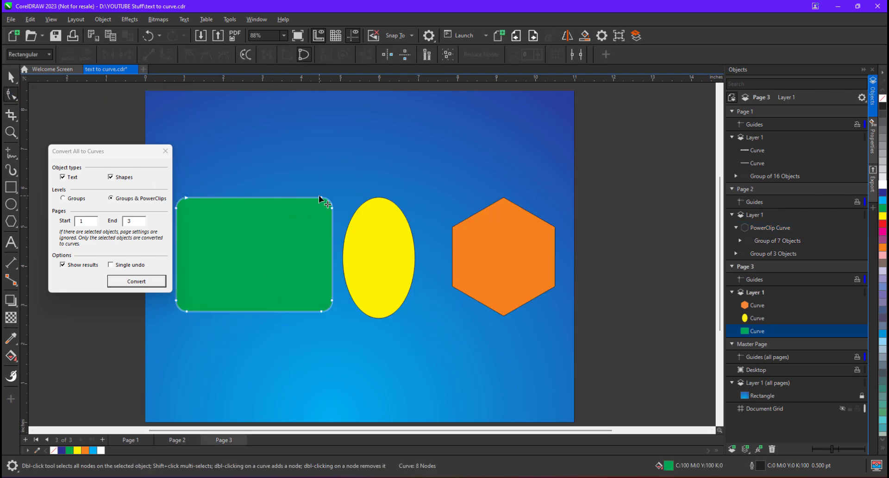
drag(321, 198, 301, 152)
click(379, 230)
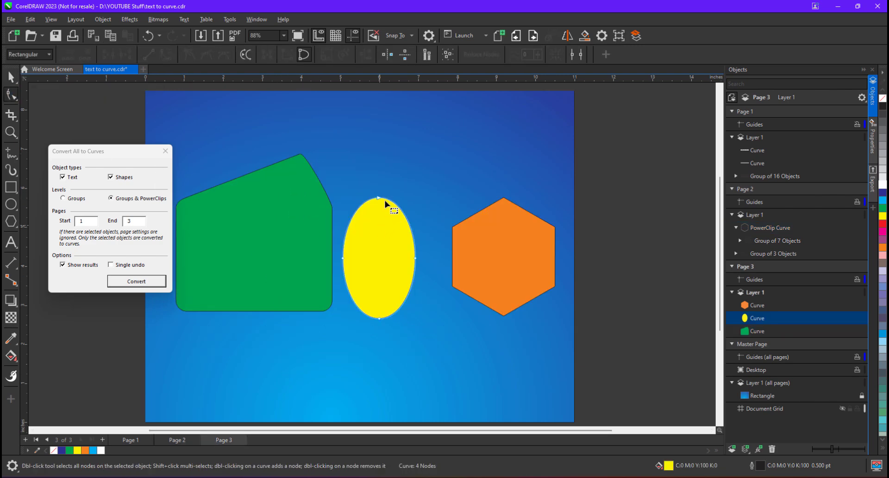
drag(381, 198, 379, 156)
- Drag the orange hexagon's top node upward and its bottom node downward into a pointed shape
click(504, 200)
drag(504, 199, 499, 148)
drag(504, 317, 507, 354)
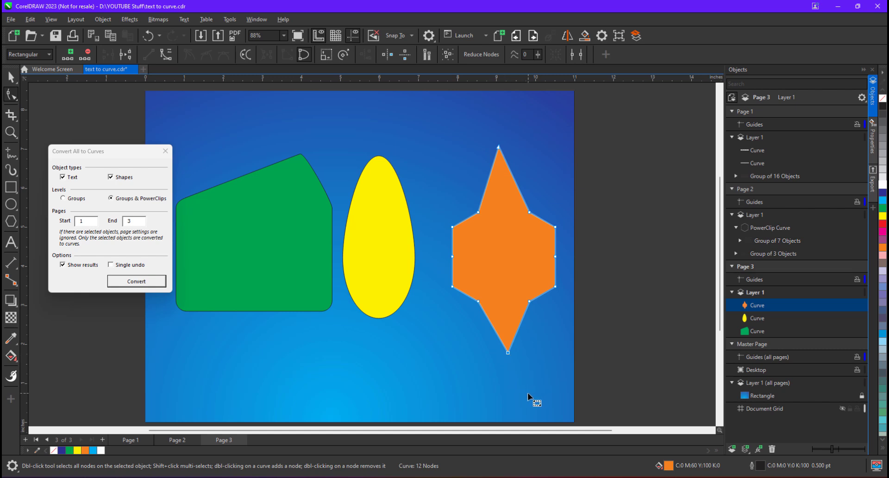